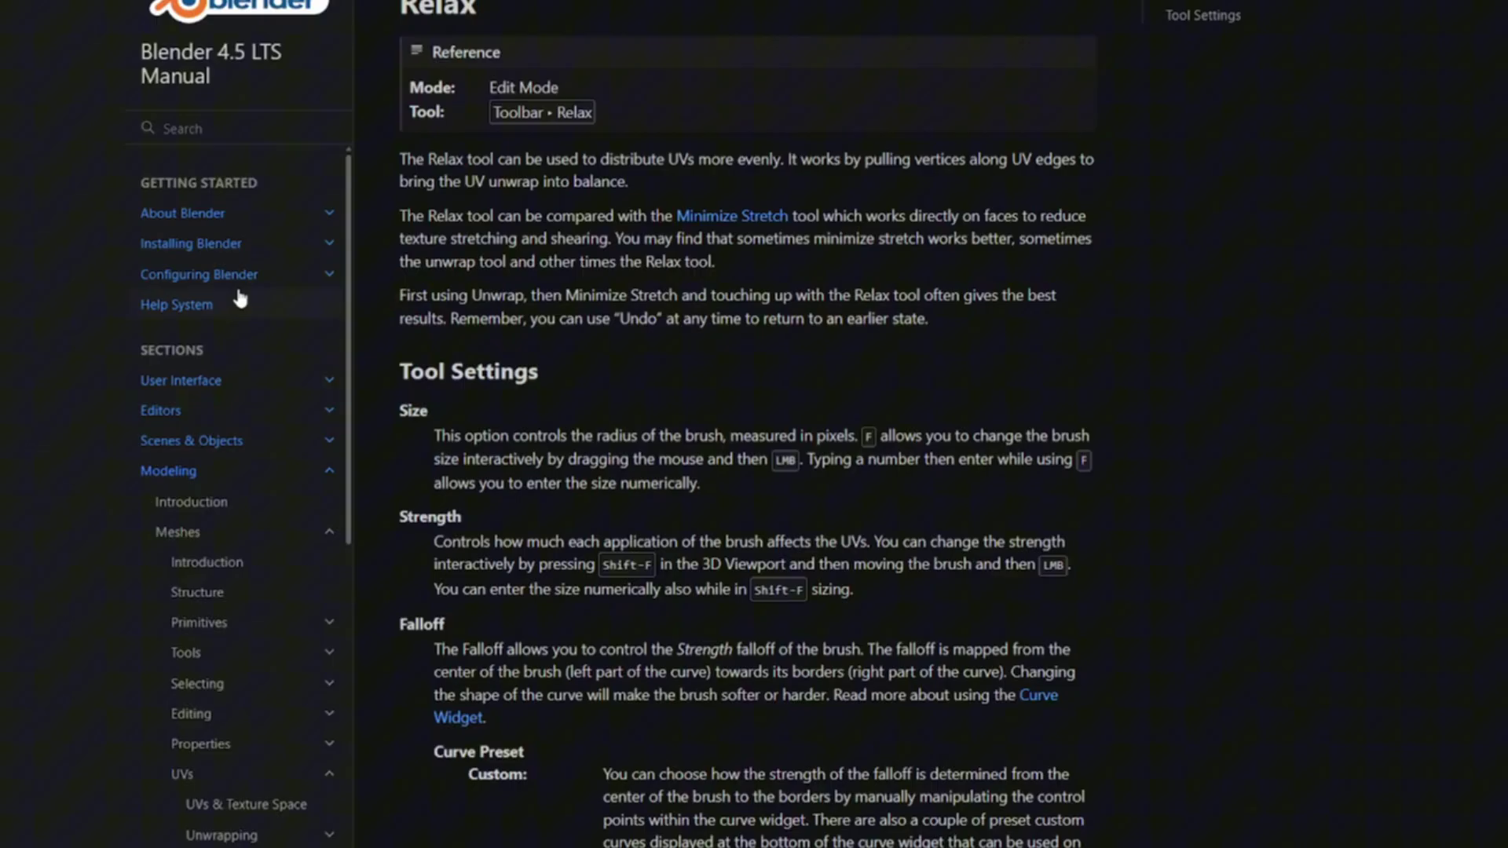
scroll(236, 303, "down", 15)
scroll(331, 600, "down", 10)
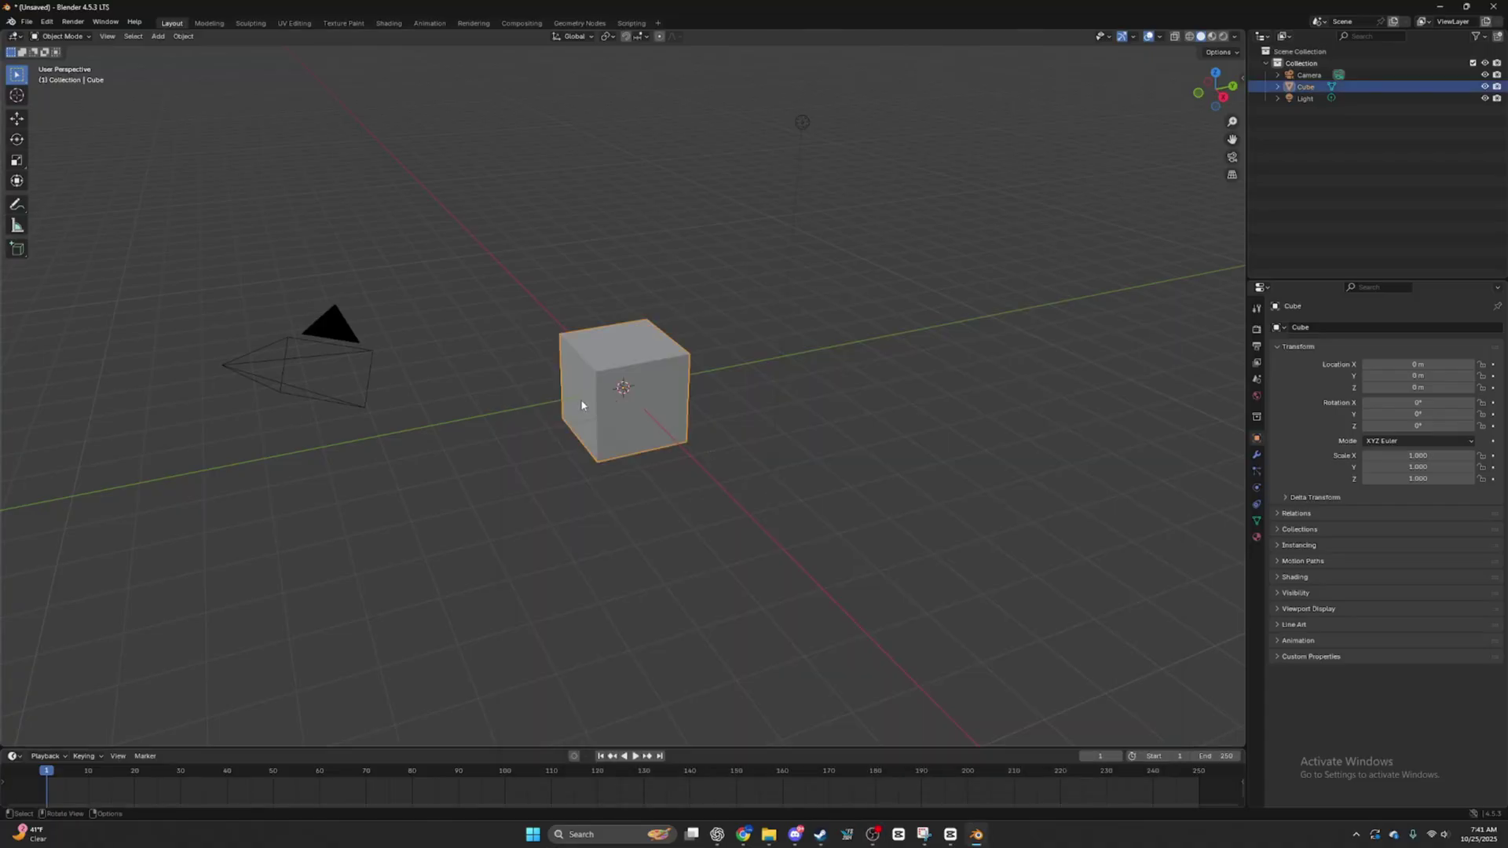
Scale the default cube freely by a factor of about -2.5 and tumble it with a trackball rotation.
key("s")
left_click(723, 409)
key("r")
key("r")
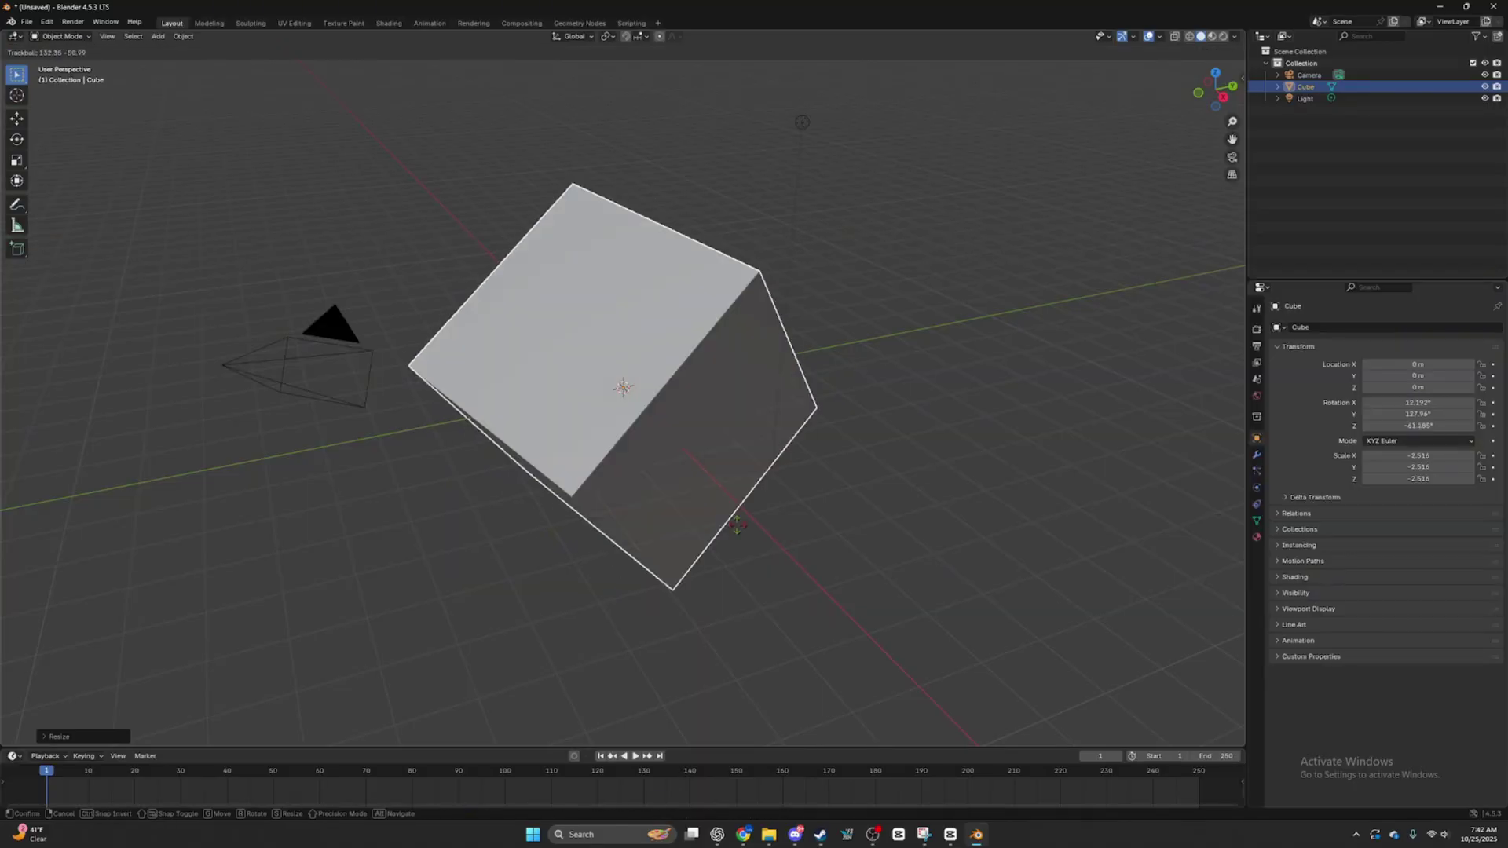
left_click(692, 475)
Delete the cube, then add a mesh circle and enlarge it to a scale of about 4.8.
key("Delete")
key("shift+a")
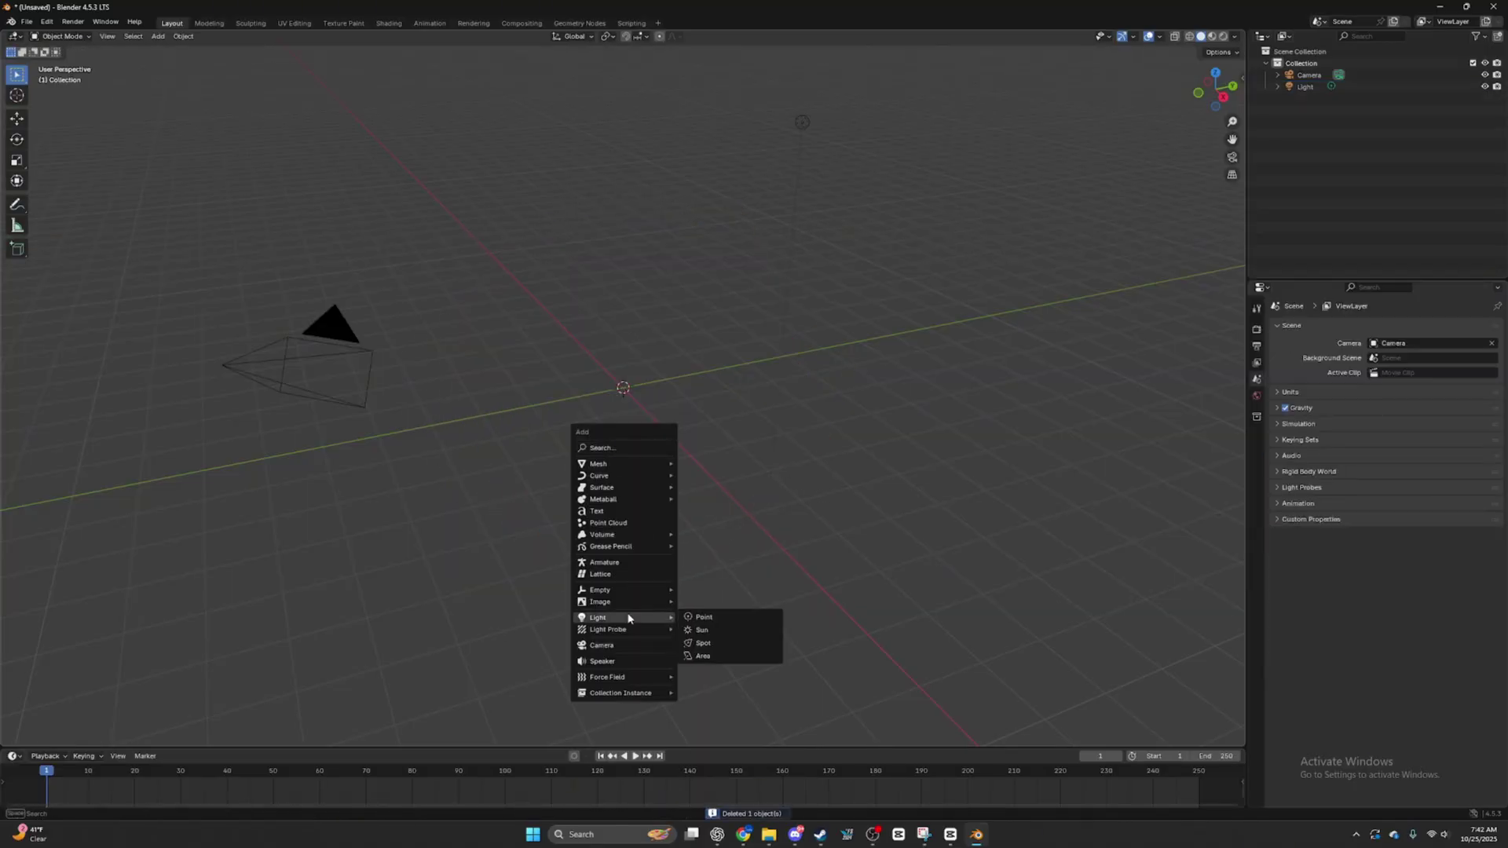
mouse_move(628, 464)
left_click(715, 474)
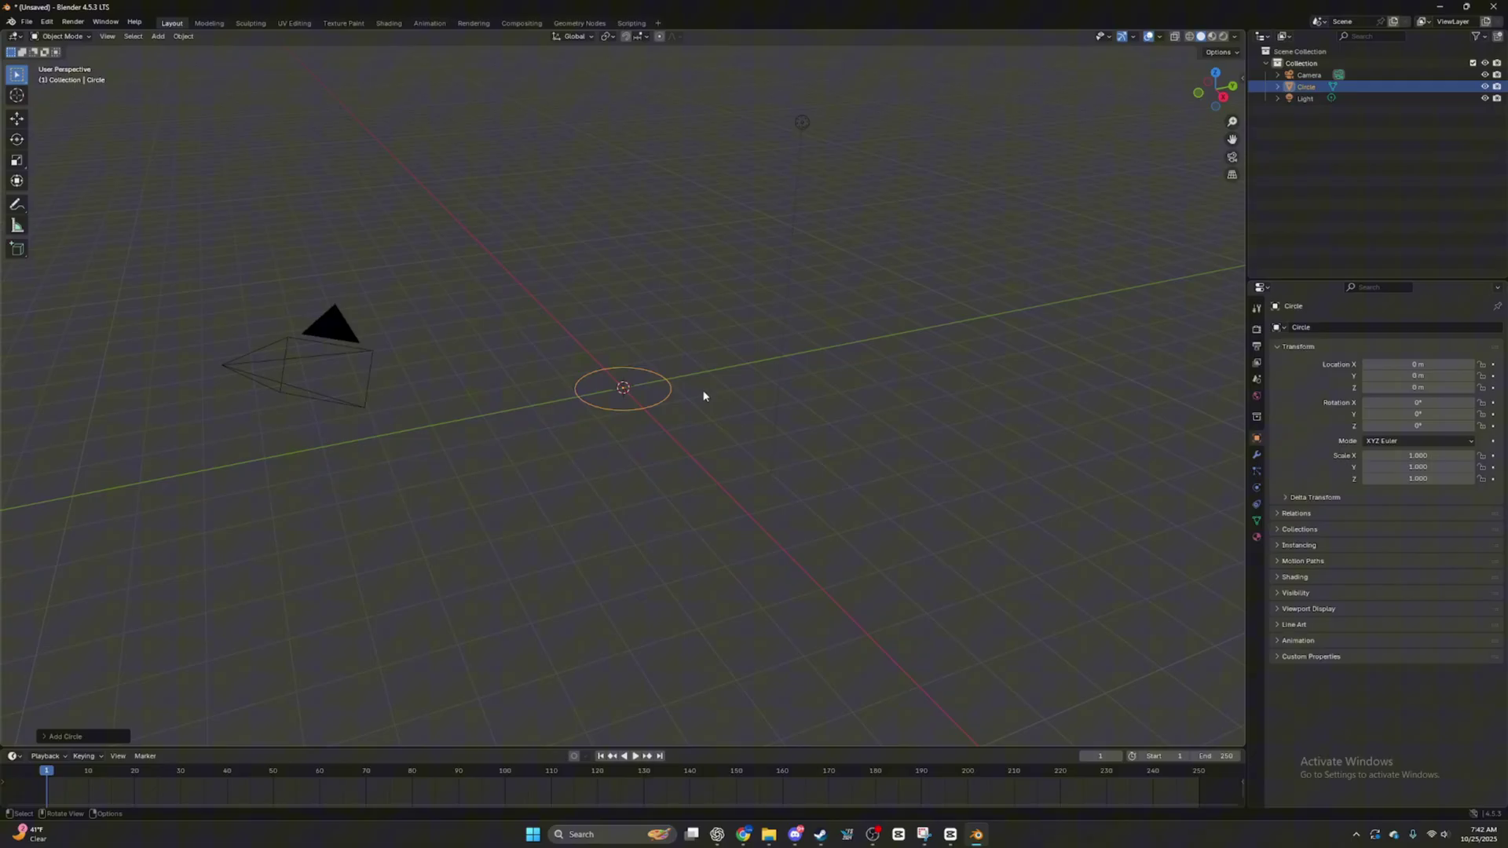
key("s")
left_click(372, 341)
key("shift+a")
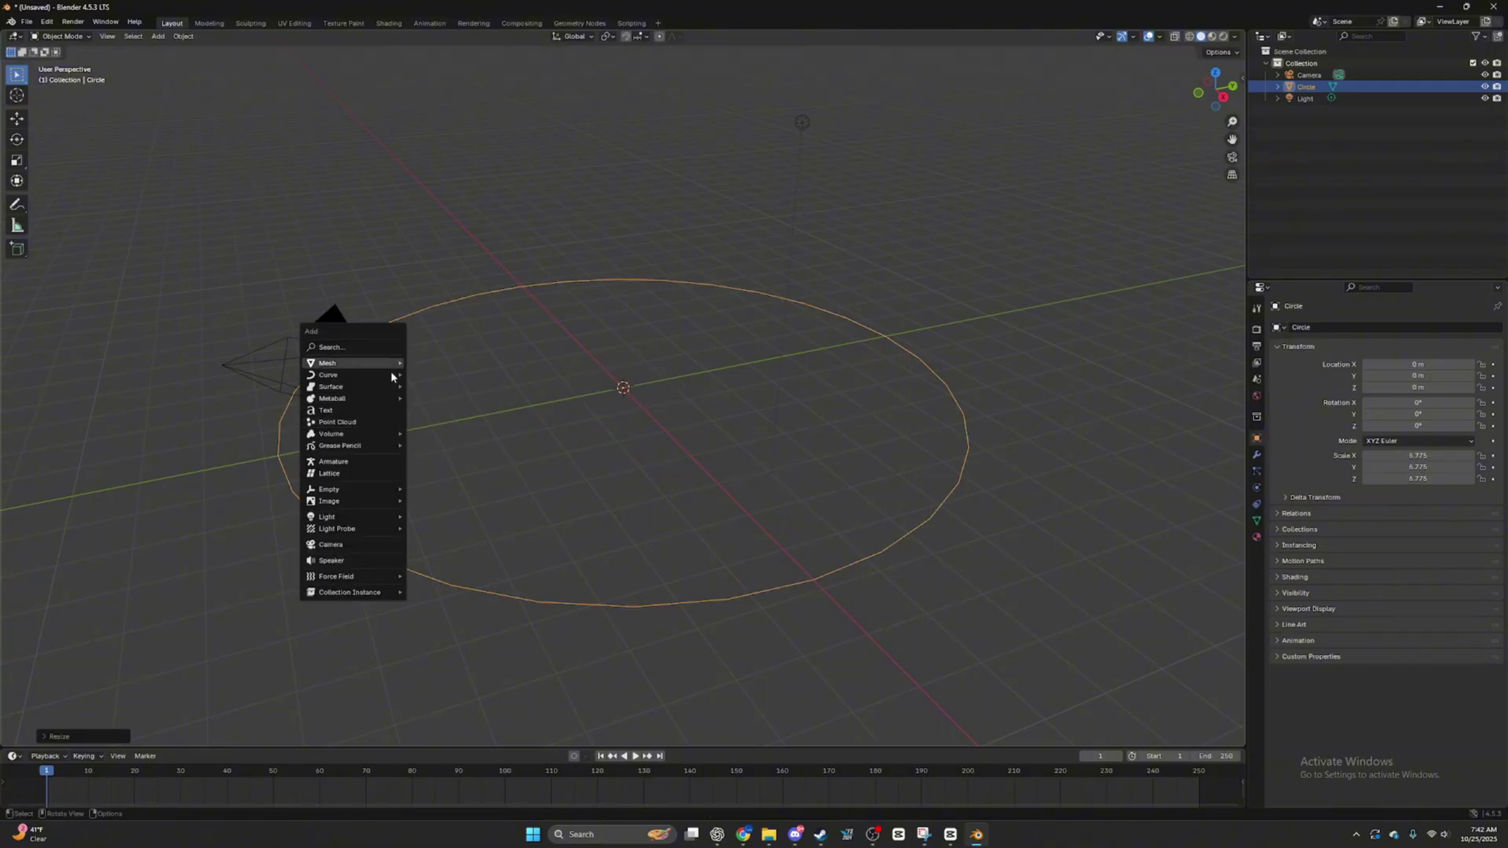
left_click(212, 196)
Open the recent file coffee shop donut.blend, discarding the unsaved scene.
left_click(26, 21)
mouse_move(76, 57)
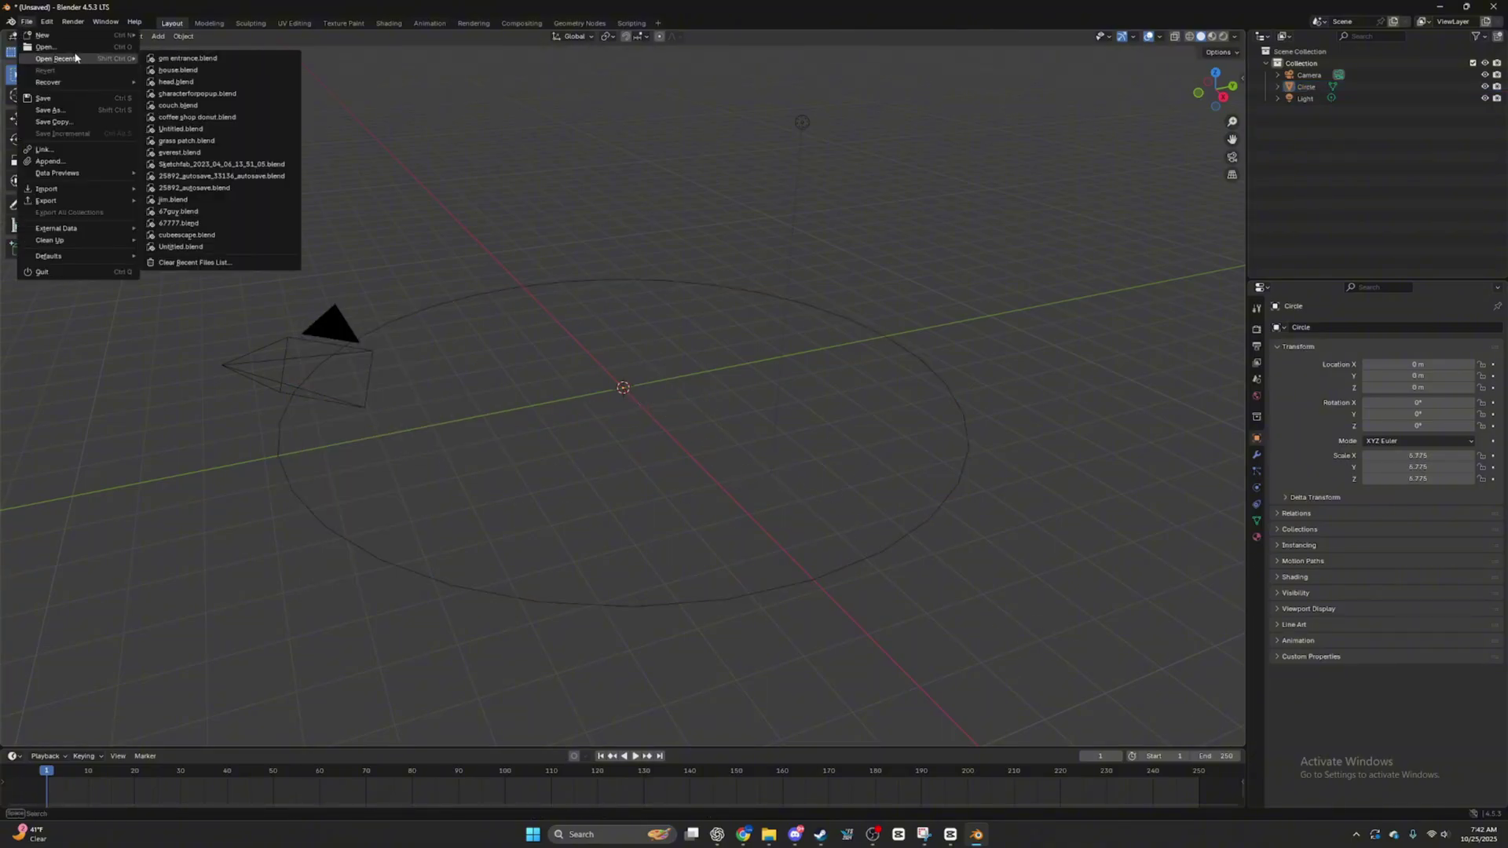
left_click(228, 117)
left_click(766, 431)
Examine the coffee shop interior using walk navigation.
key("shift+grave")
key("w")
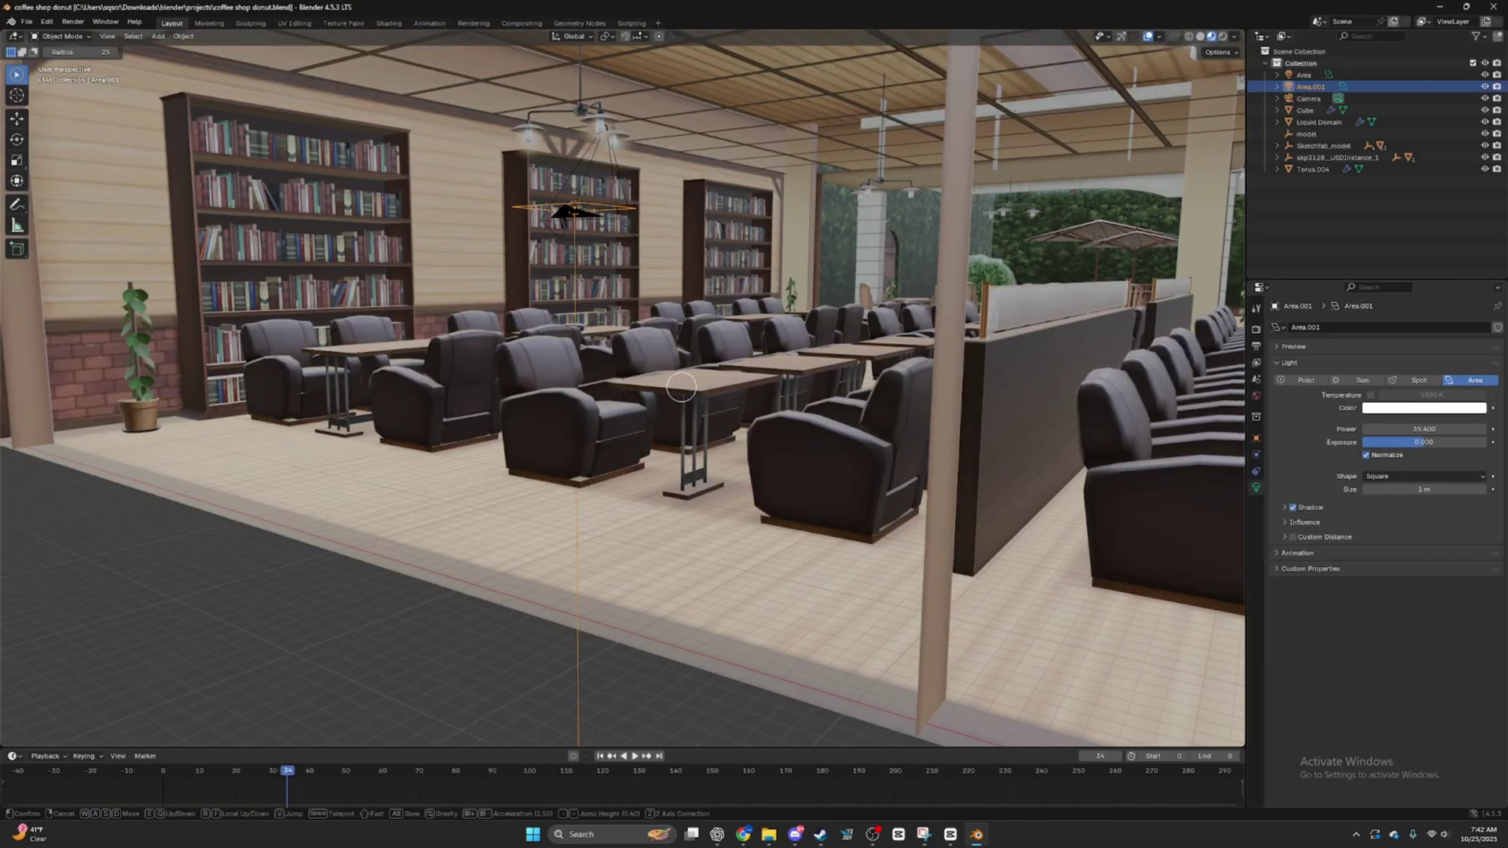
key("s")
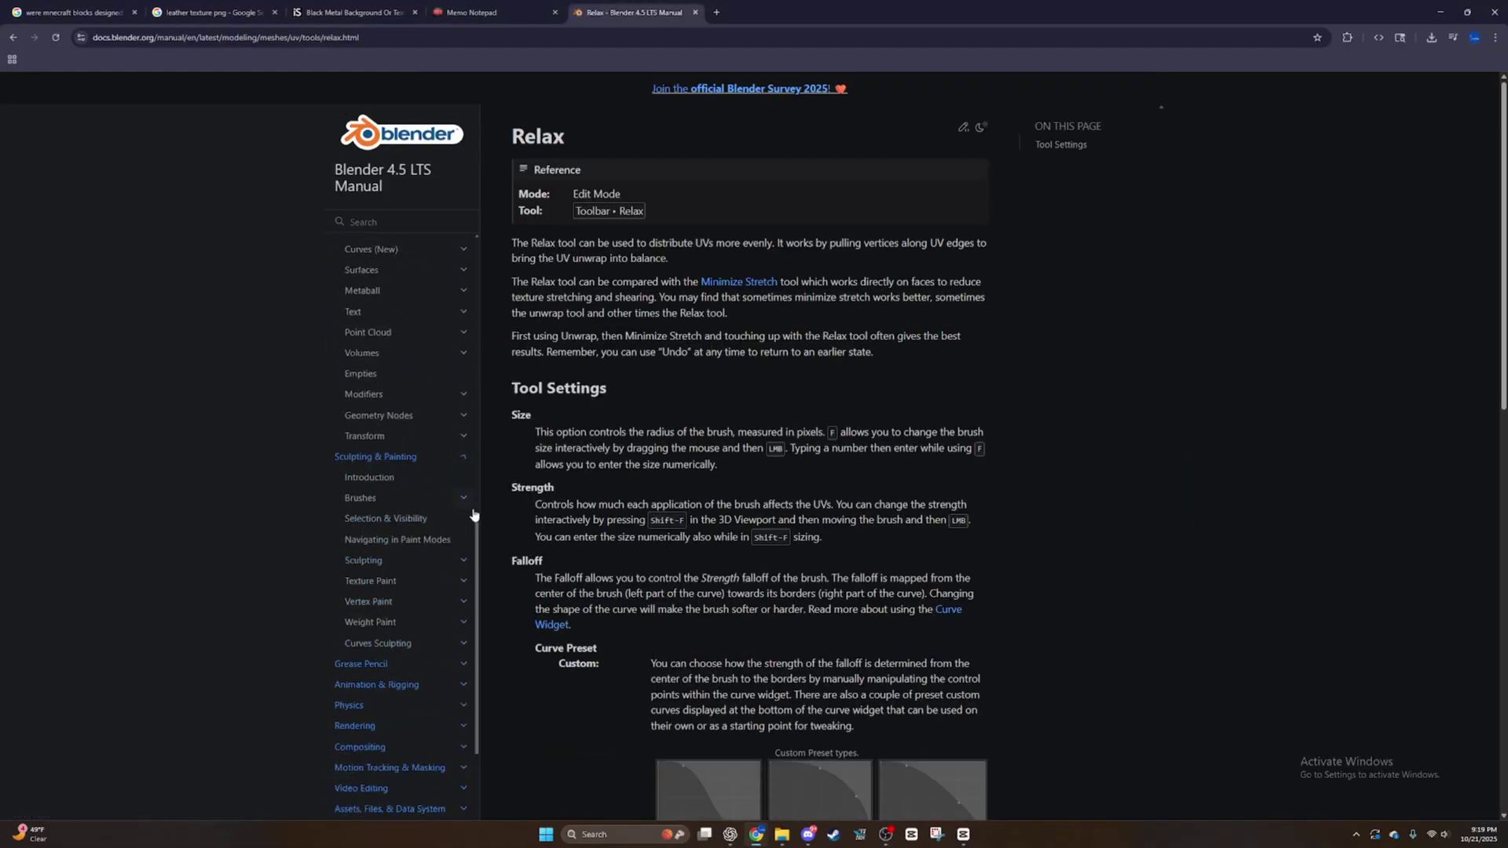
Browse the topics in the Blender manual's contents, expanding sections such as Physics and Motion Tracking & Masking.
left_click(464, 598)
scroll(462, 690, "down", 3)
left_click(468, 539)
scroll(460, 621, "down", 3)
left_click(464, 622)
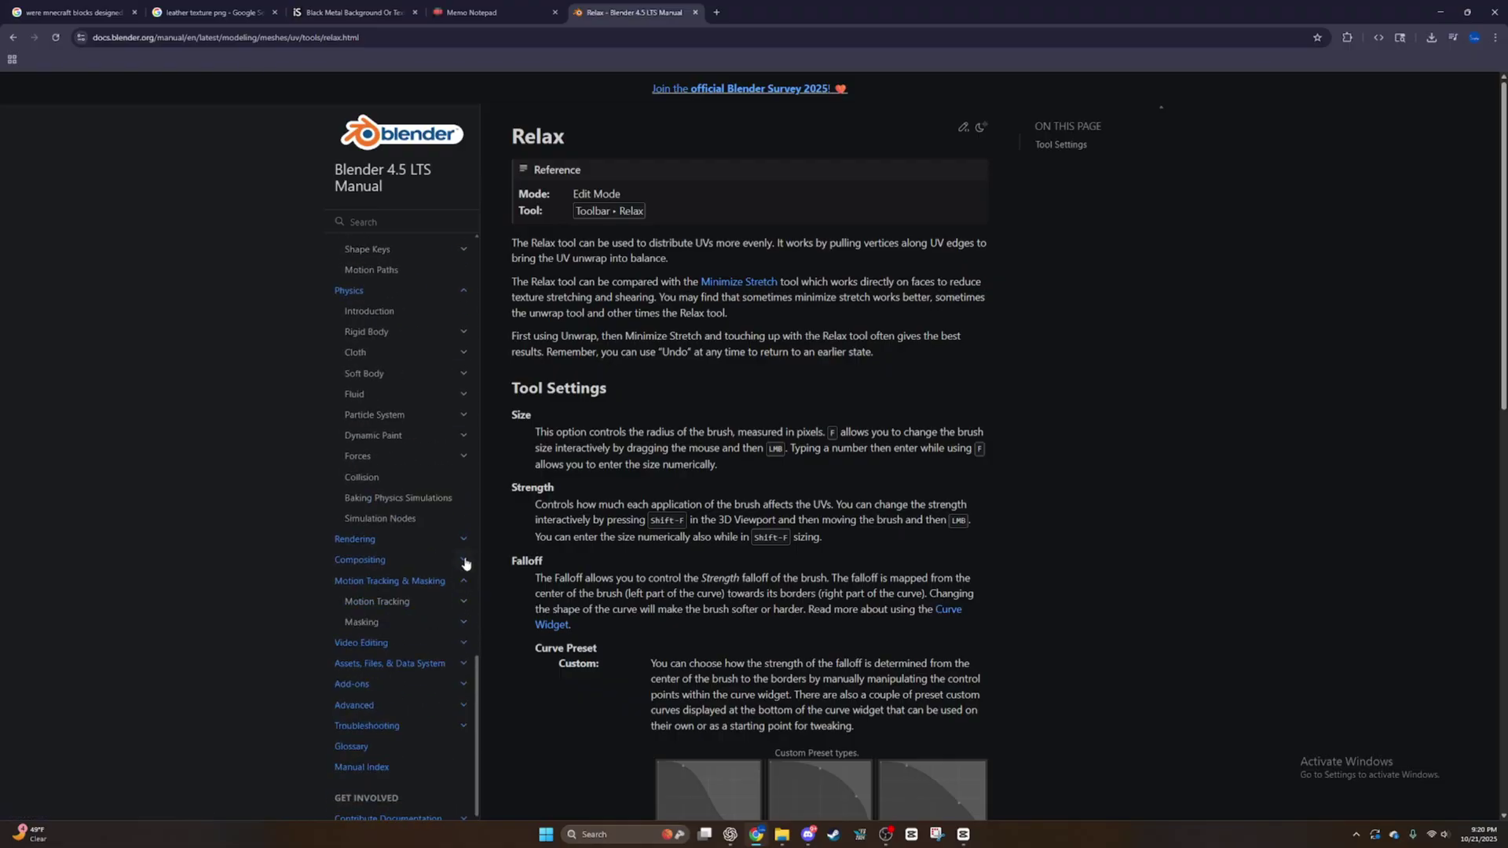
scroll(465, 686, "down", 3)
left_click(462, 626)
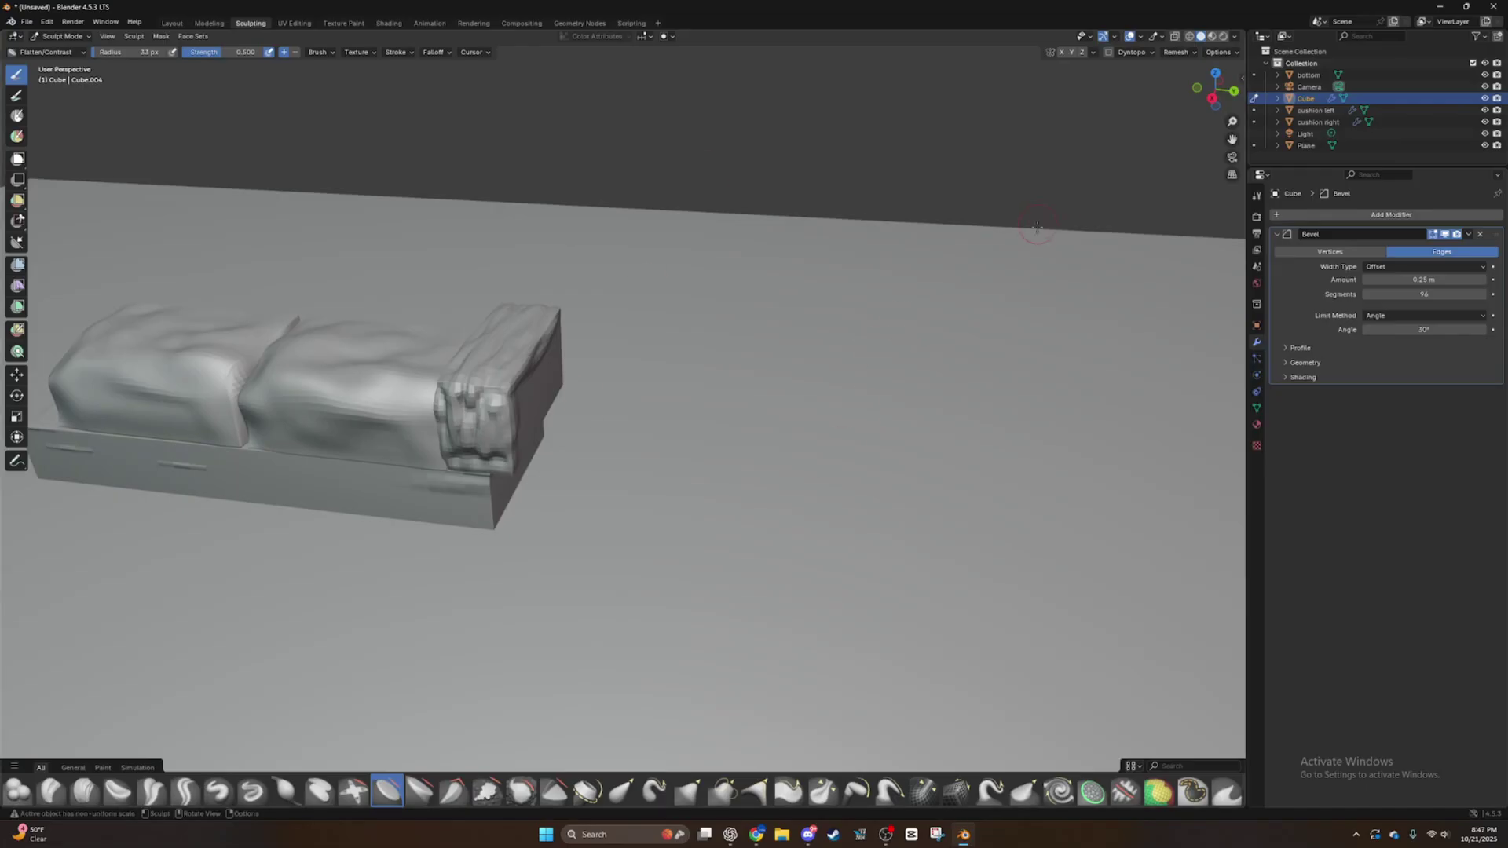
Inspect the sculpted couch's cushions, armrest and base from different sides using walk navigation.
key("shift+grave")
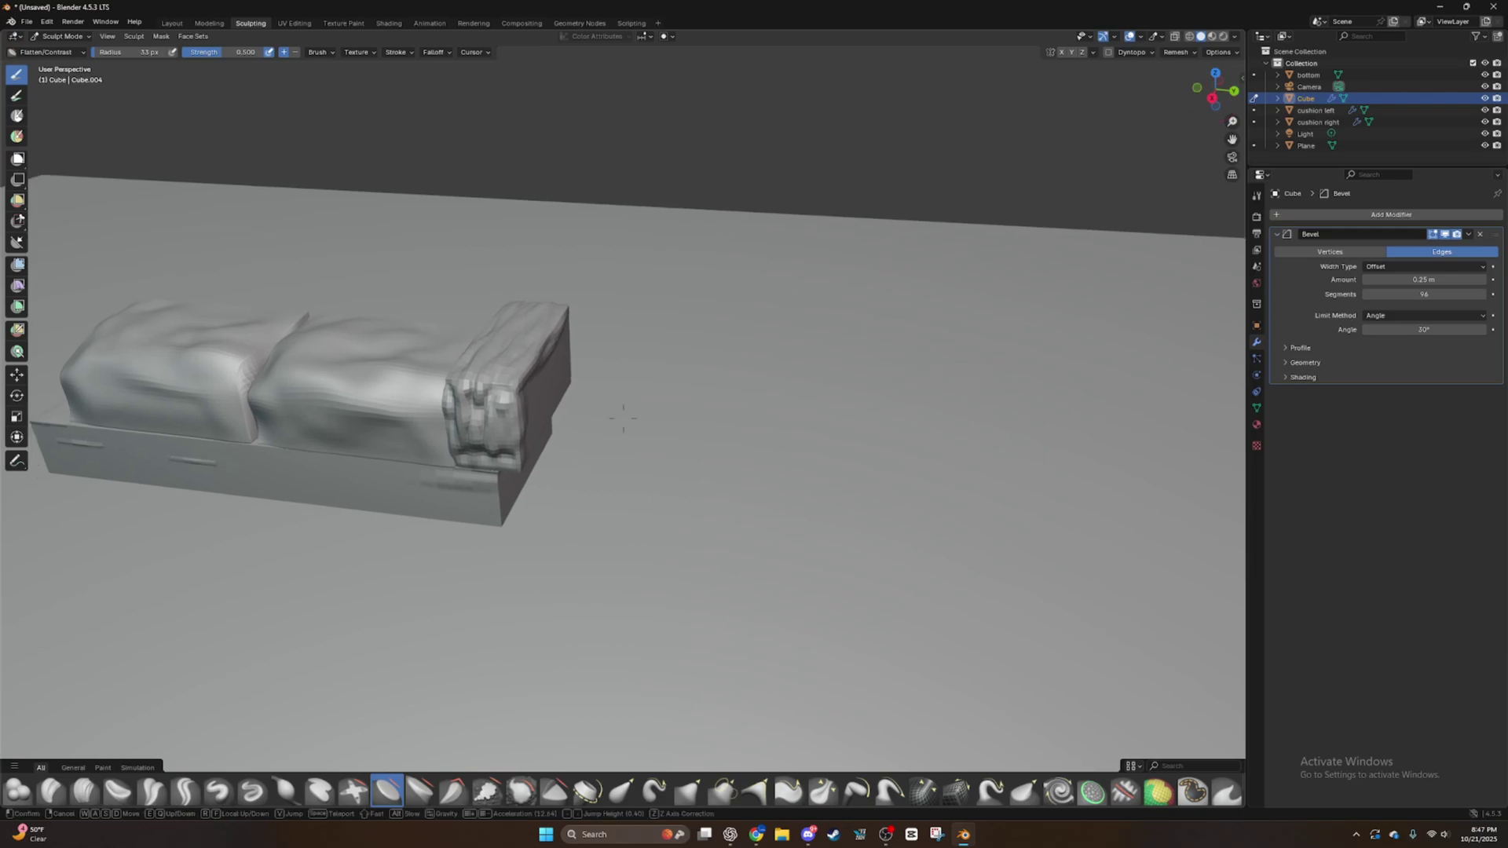
key("w")
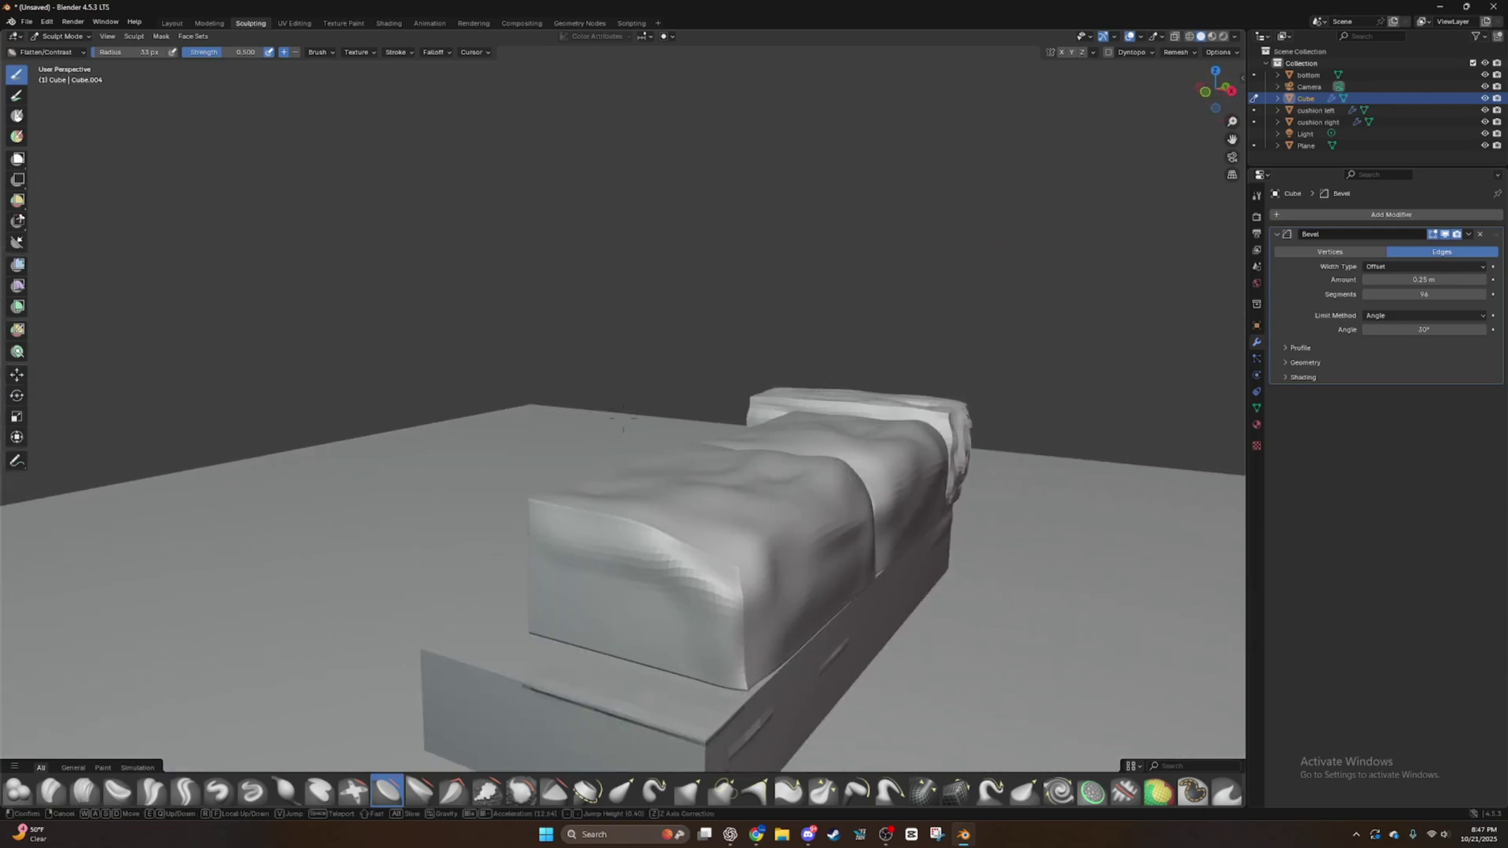
key("s")
key("w")
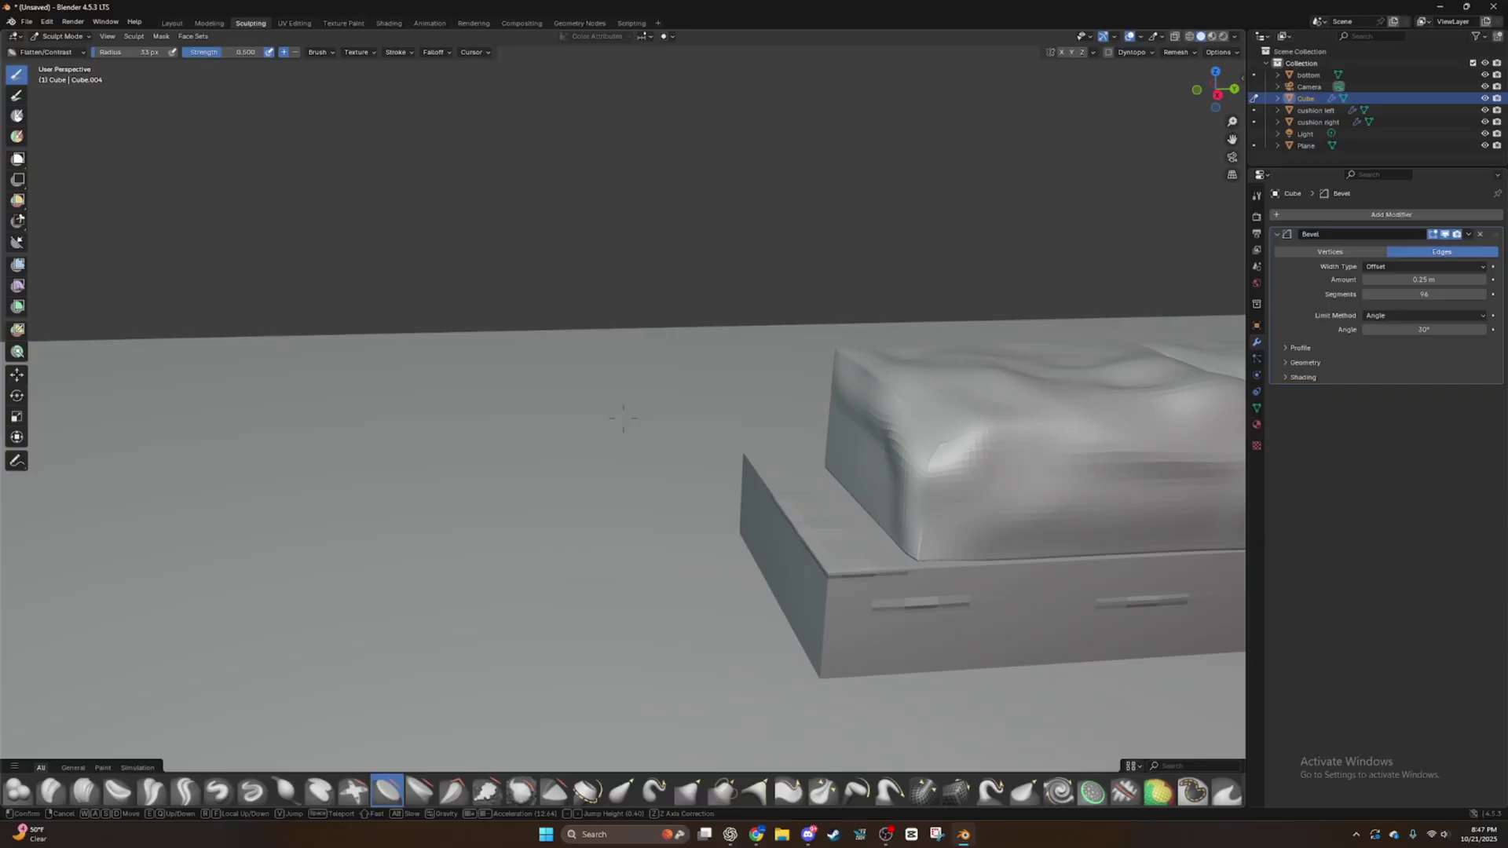
key("w")
key("s")
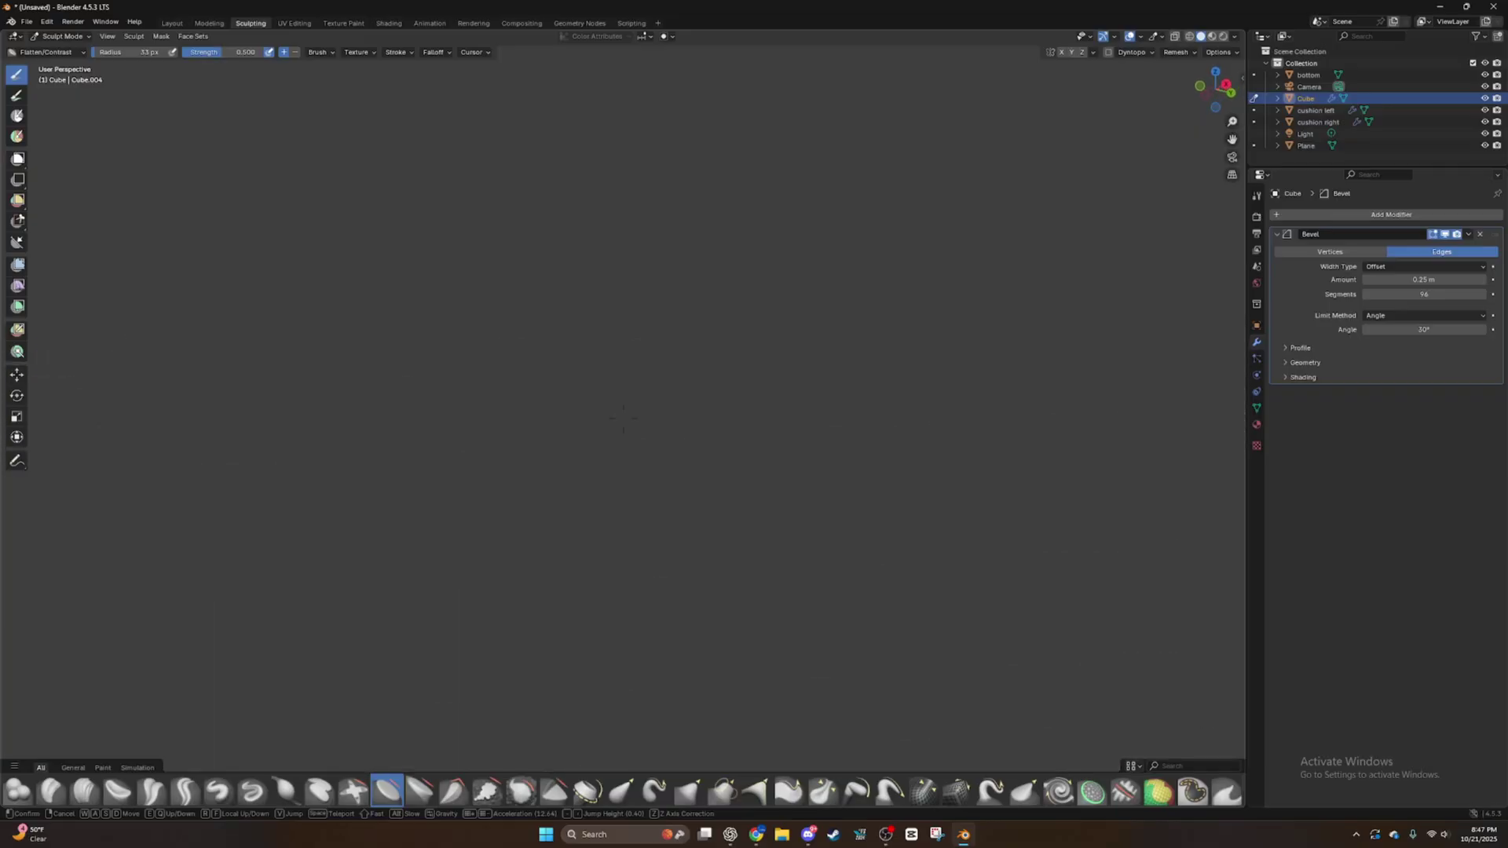